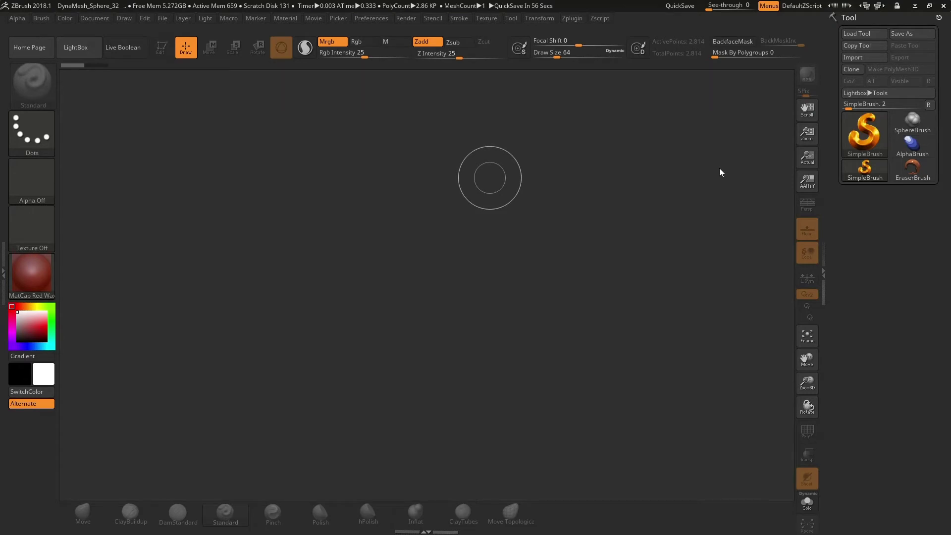
# Step: Draw a Sphere3D on the canvas, enter edit mode and convert the sphere to a PolyMesh3D
pyautogui.moveTo(853, 141)
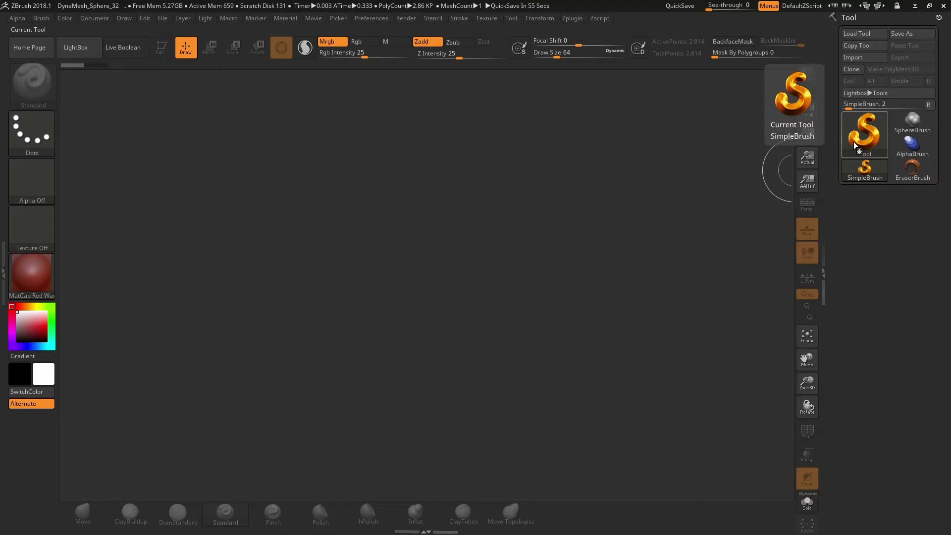
pyautogui.click(854, 141)
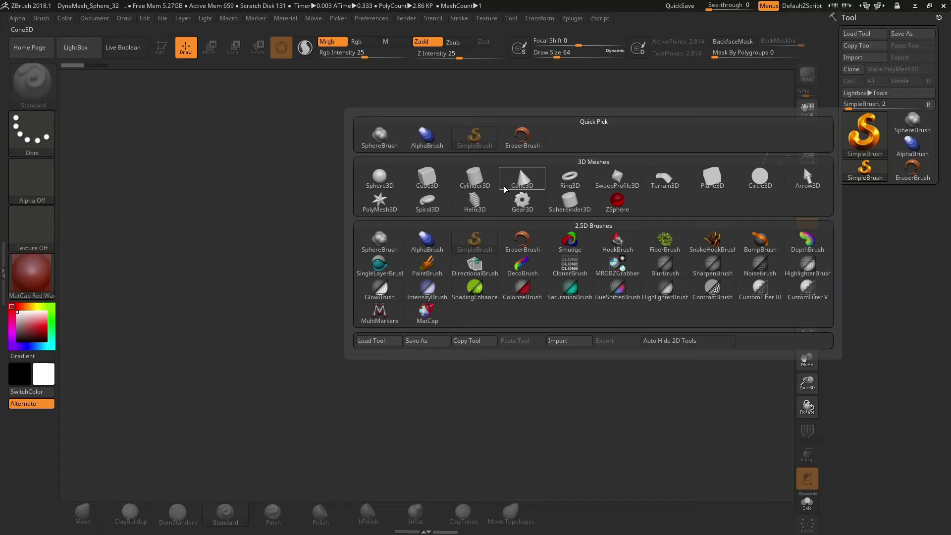
pyautogui.click(380, 178)
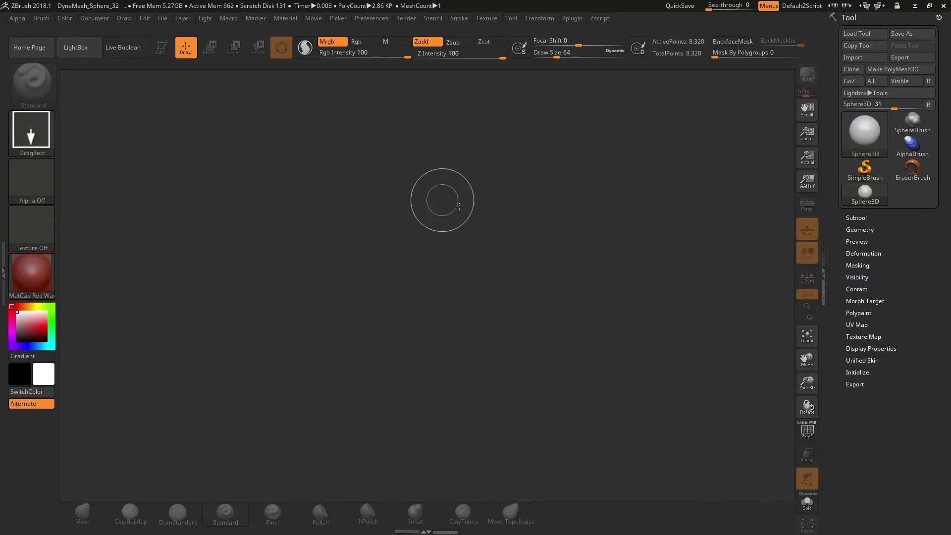
pyautogui.moveTo(441, 233); pyautogui.dragTo(440, 360)
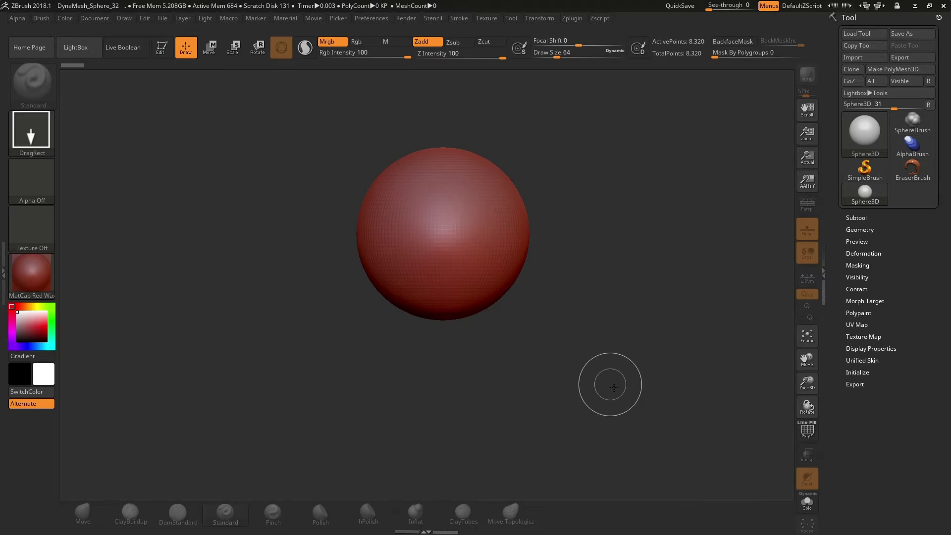
pyautogui.press('t')
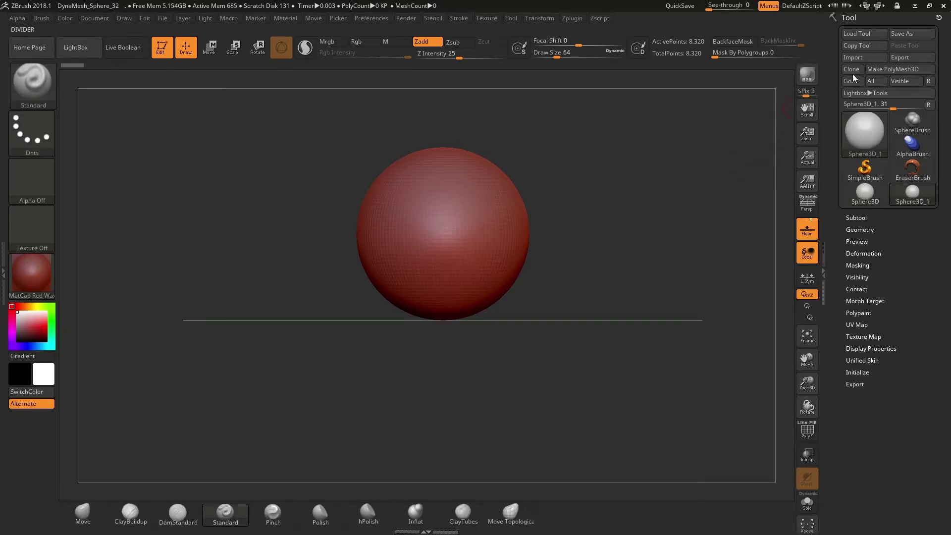
pyautogui.click(882, 70)
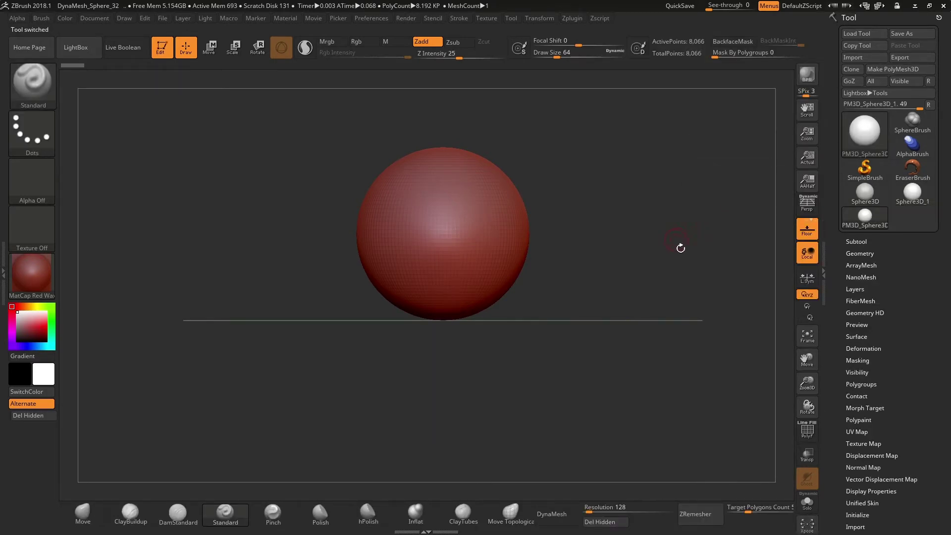
# Step: Try a Standard brush stroke on the sphere and undo it, and toggle the floor grid off and on
pyautogui.moveTo(474, 209)
pyautogui.mouseDown()
pyautogui.moveTo(457, 255)
pyautogui.moveTo(497, 263)
pyautogui.mouseUp()
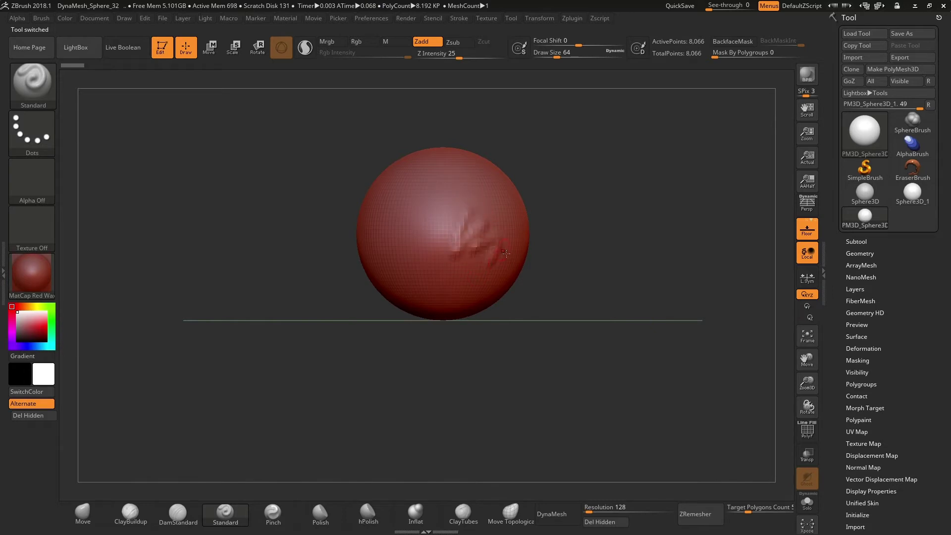
pyautogui.hotkey('ctrl', 'z')
pyautogui.keyDown('alt'); pyautogui.moveTo(478, 314); pyautogui.dragTo(449, 385); pyautogui.keyUp('alt')
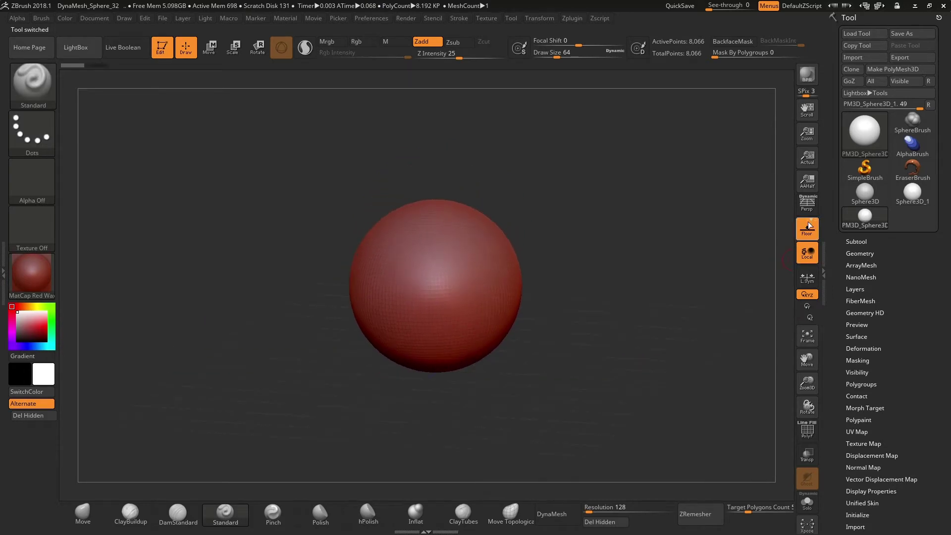
pyautogui.click(808, 235)
pyautogui.click(808, 238)
pyautogui.moveTo(721, 307); pyautogui.dragTo(724, 275)
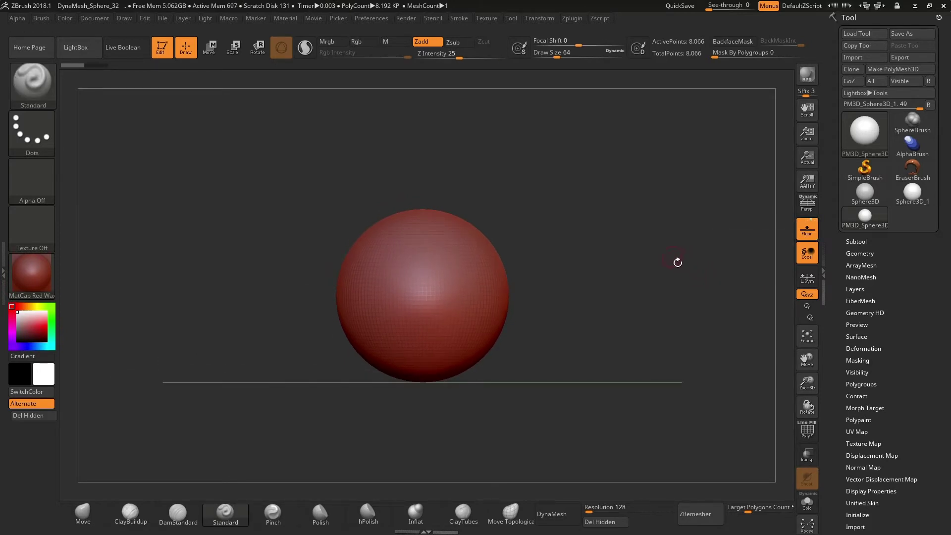
# Step: Load the skull reference image as Map1 of the floor grid's Front-Back plane
pyautogui.click(125, 19)
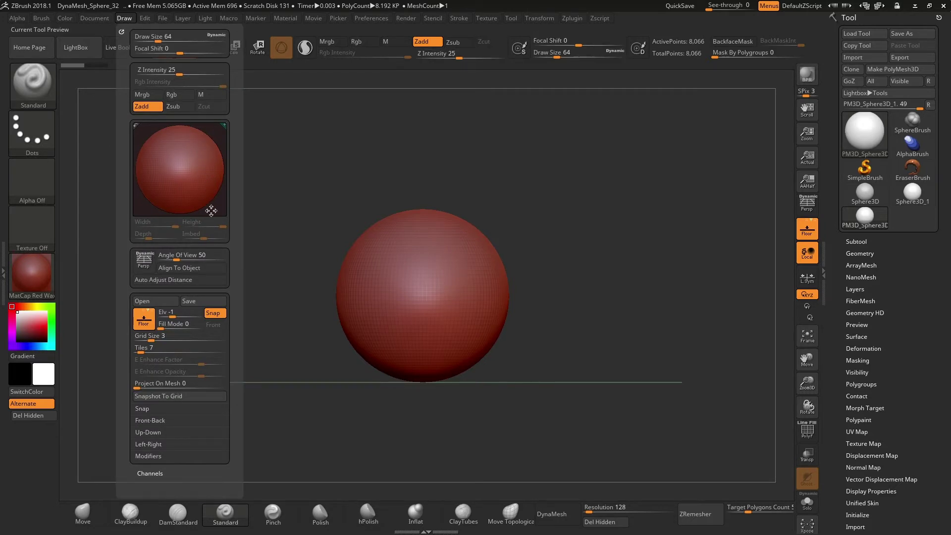
pyautogui.scroll(-1, 237, 366)
pyautogui.moveTo(236, 365); pyautogui.dragTo(234, 345)
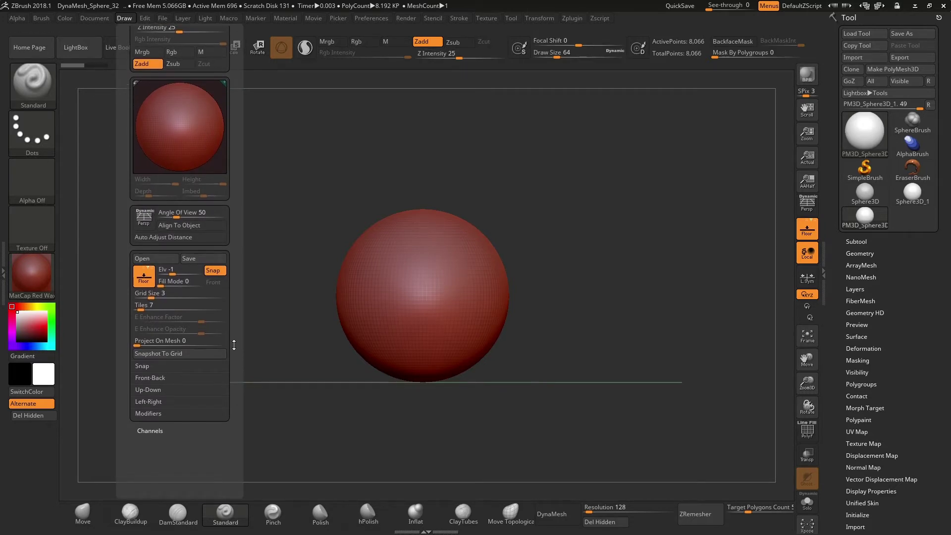
pyautogui.click(156, 379)
pyautogui.moveTo(240, 385); pyautogui.dragTo(238, 328)
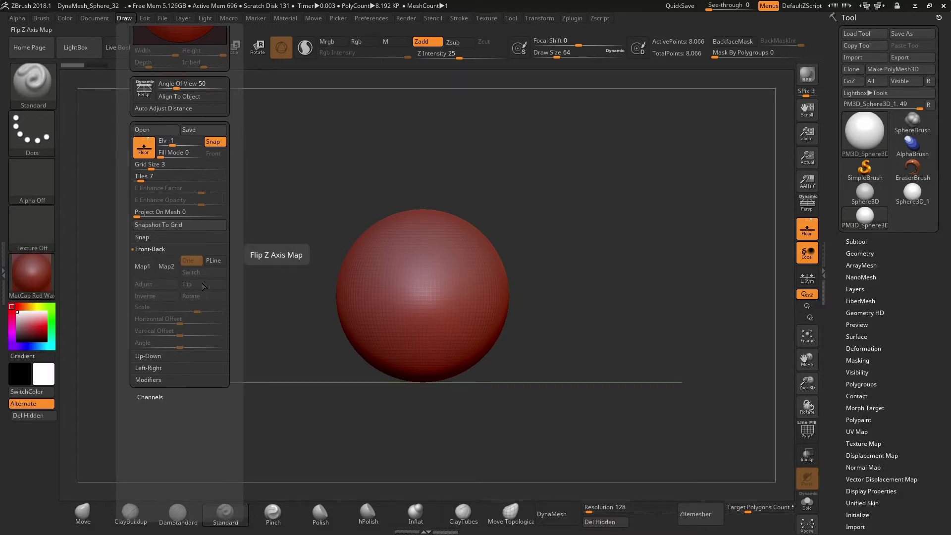
pyautogui.click(149, 267)
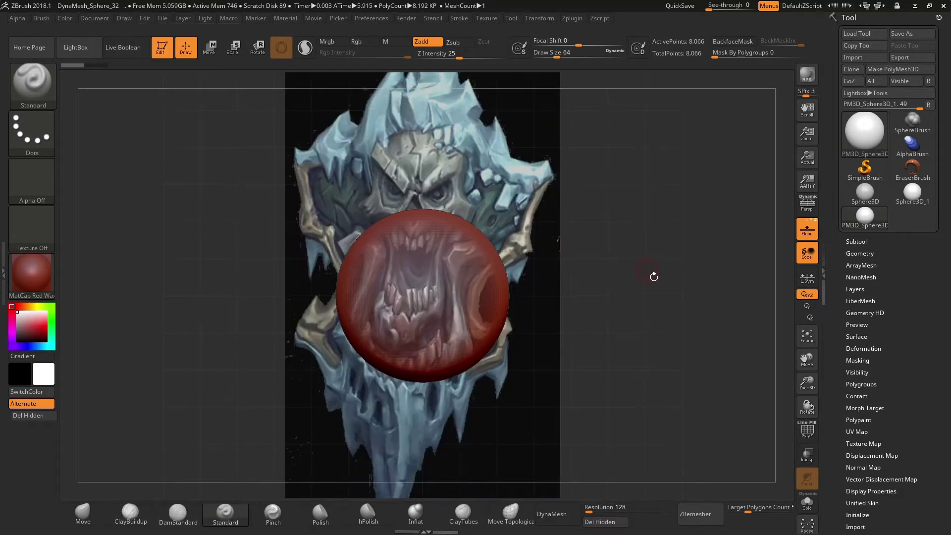
# Step: Adjust the Front-Back map to scale 0.89444, horizontal offset 0.00591, vertical offset 0.05885 and angle 1.41801
pyautogui.keyDown('ctrl'); pyautogui.moveTo(653, 276); pyautogui.dragTo(616, 283, button='right'); pyautogui.keyUp('ctrl')
pyautogui.keyDown('alt'); pyautogui.moveTo(612, 320); pyautogui.dragTo(609, 292, button='right'); pyautogui.keyUp('alt')
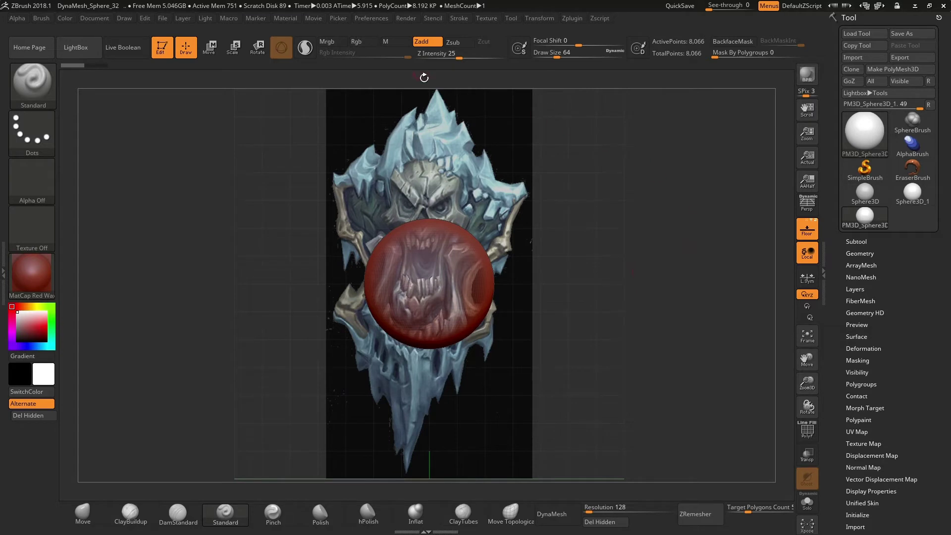
pyautogui.click(126, 18)
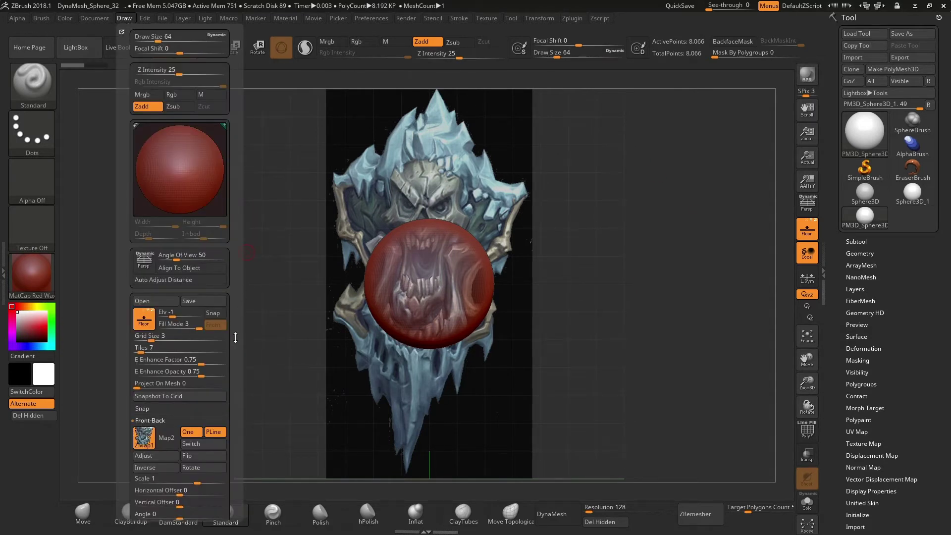
pyautogui.scroll(-5, 235, 337)
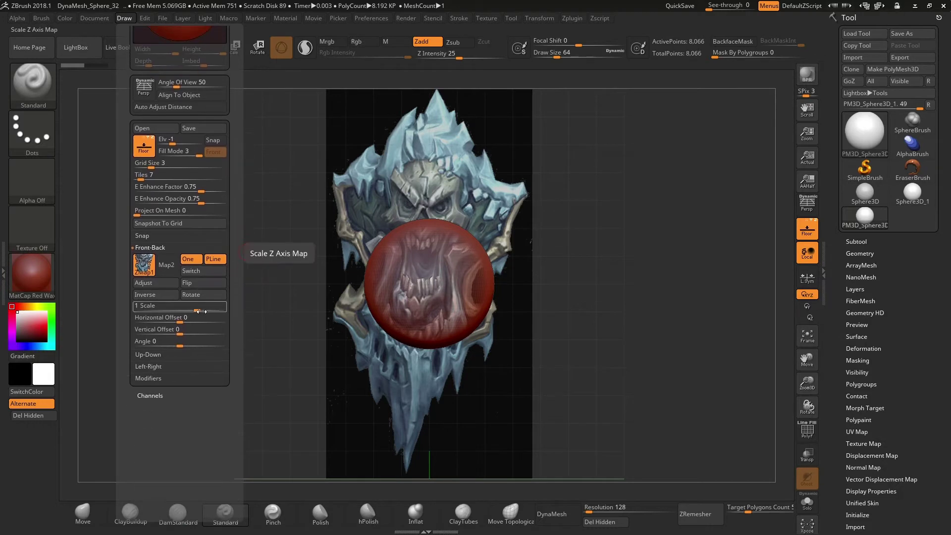
pyautogui.moveTo(202, 311)
pyautogui.mouseDown()
pyautogui.moveTo(191, 311)
pyautogui.moveTo(204, 311)
pyautogui.moveTo(192, 345)
pyautogui.mouseUp()
pyautogui.press('ctrl')
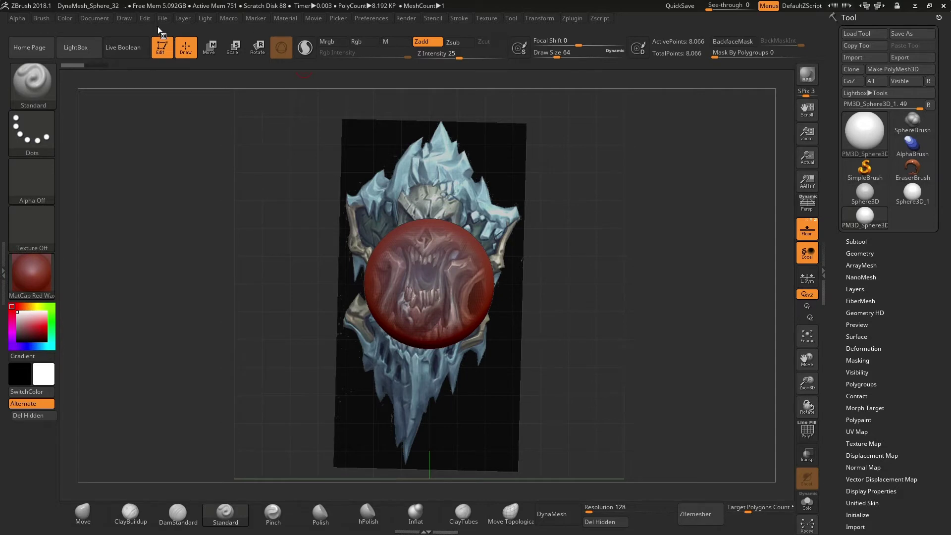
# Step: Import a second image as Map2 of the Front-Back plane and orbit around the sphere to check it
pyautogui.click(124, 18)
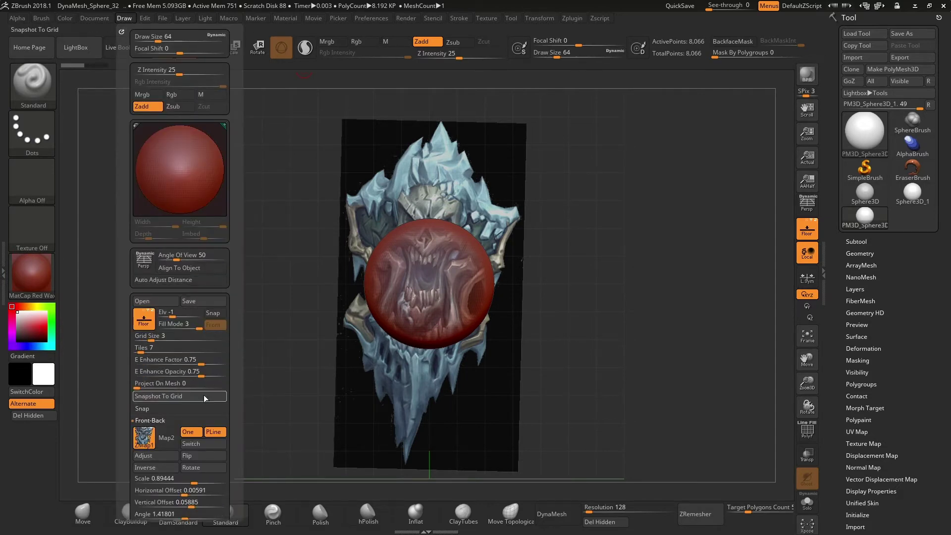
pyautogui.click(168, 436)
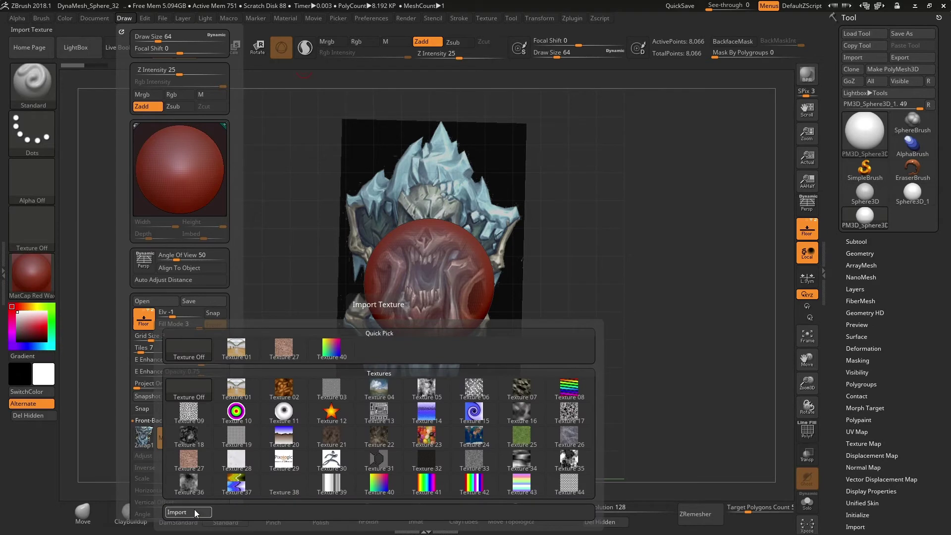
pyautogui.moveTo(685, 317); pyautogui.dragTo(665, 329)
pyautogui.moveTo(665, 328)
pyautogui.mouseDown(button='right')
pyautogui.moveTo(676, 321)
pyautogui.moveTo(614, 323)
pyautogui.mouseUp(button='right')
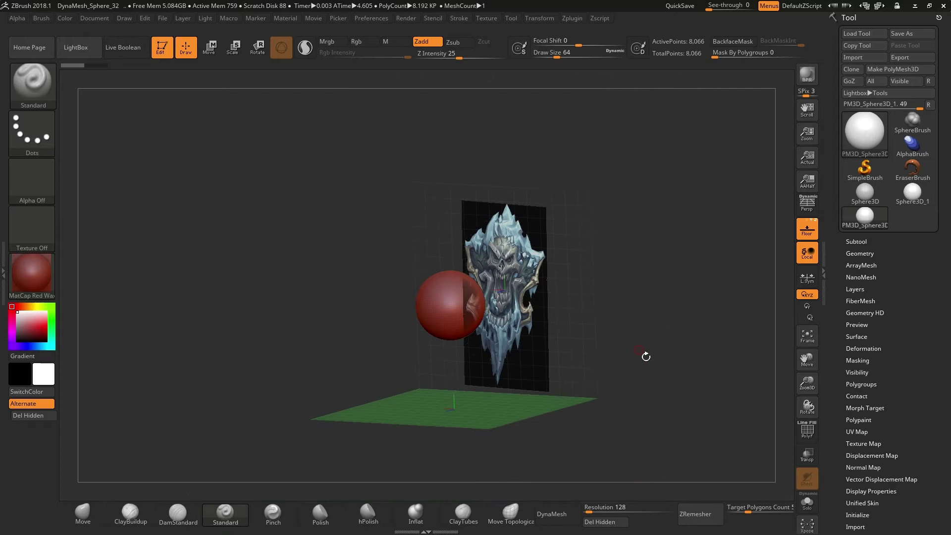
pyautogui.moveTo(645, 355); pyautogui.dragTo(644, 354, button='right')
pyautogui.moveTo(644, 354)
pyautogui.mouseDown()
pyautogui.moveTo(584, 359)
pyautogui.moveTo(664, 373)
pyautogui.mouseUp()
# Step: Look through the grid's Up-Down and Left-Right map settings, and hide the floor grid with its reference images
pyautogui.click(124, 18)
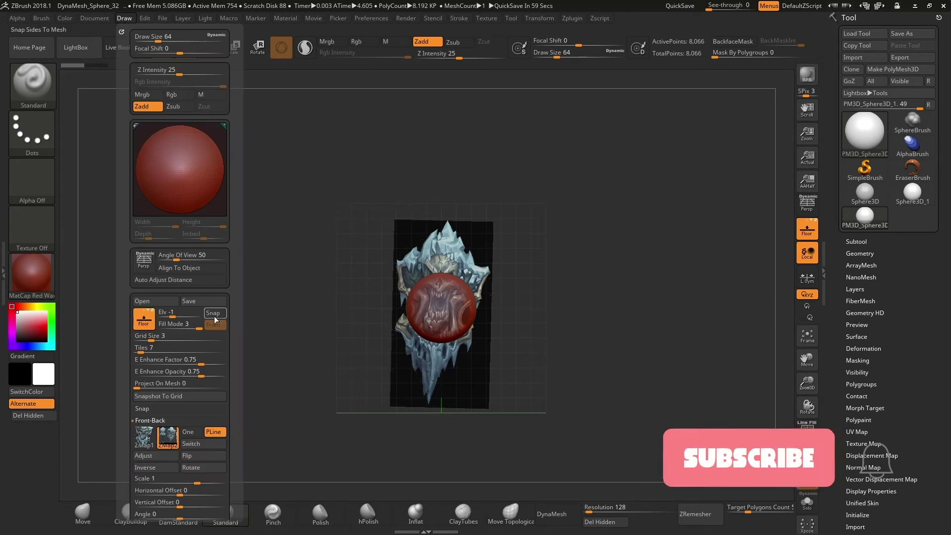
pyautogui.moveTo(236, 391); pyautogui.dragTo(234, 325)
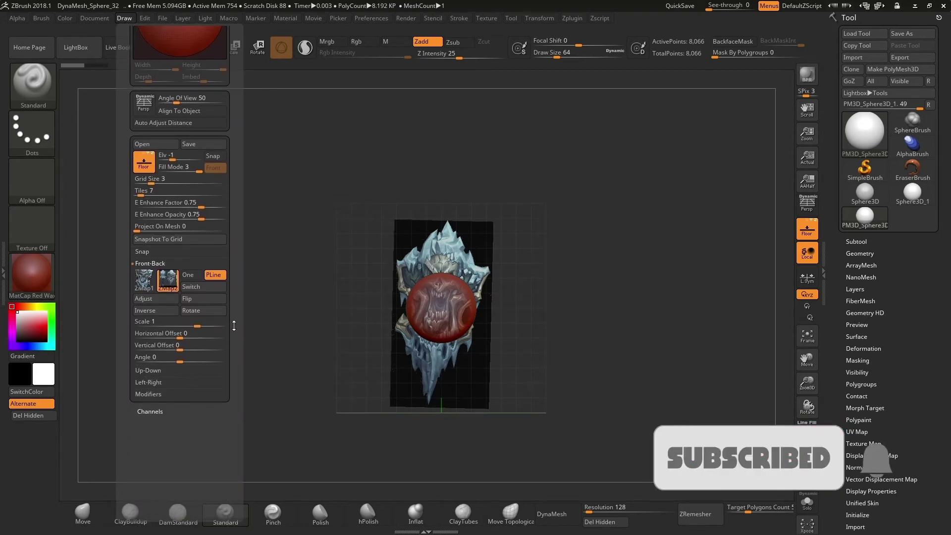
pyautogui.click(153, 371)
pyautogui.click(151, 382)
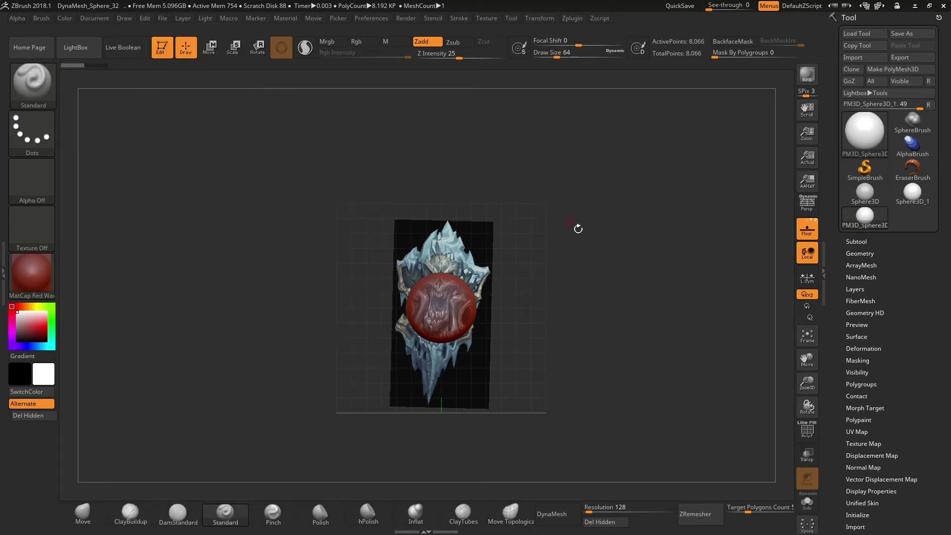
pyautogui.hotkey('shift', 'p')
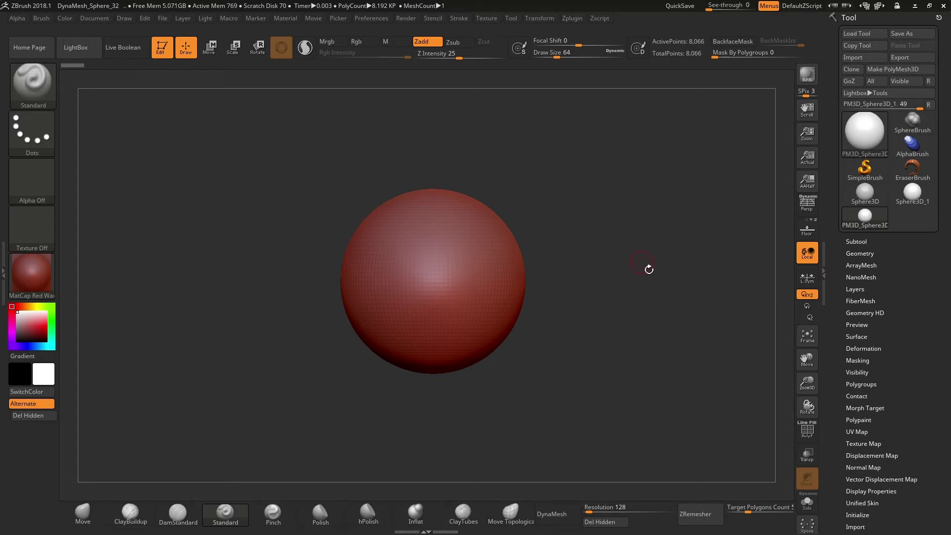
# Step: Import the transparent reference image RefTransp as a texture, add it to Spotlight and hide LightBox
pyautogui.click(489, 19)
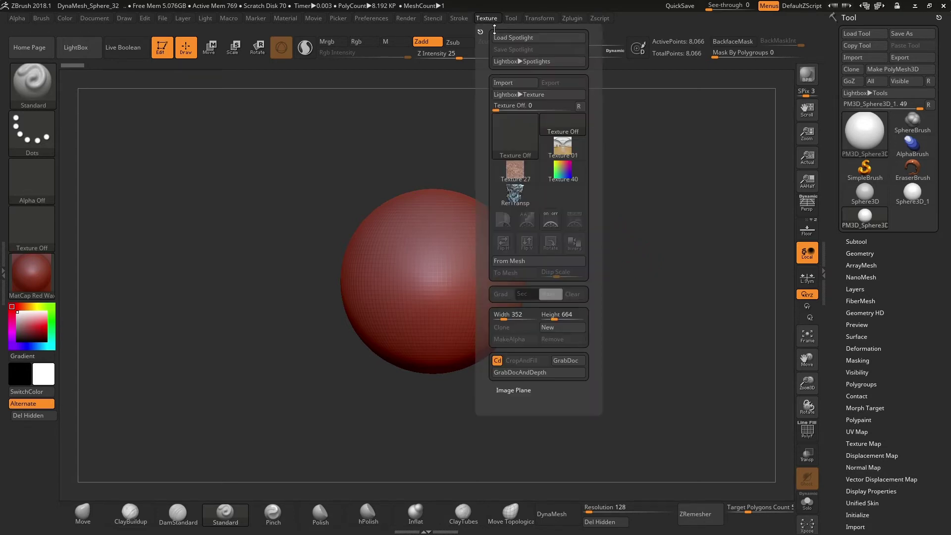
pyautogui.click(515, 82)
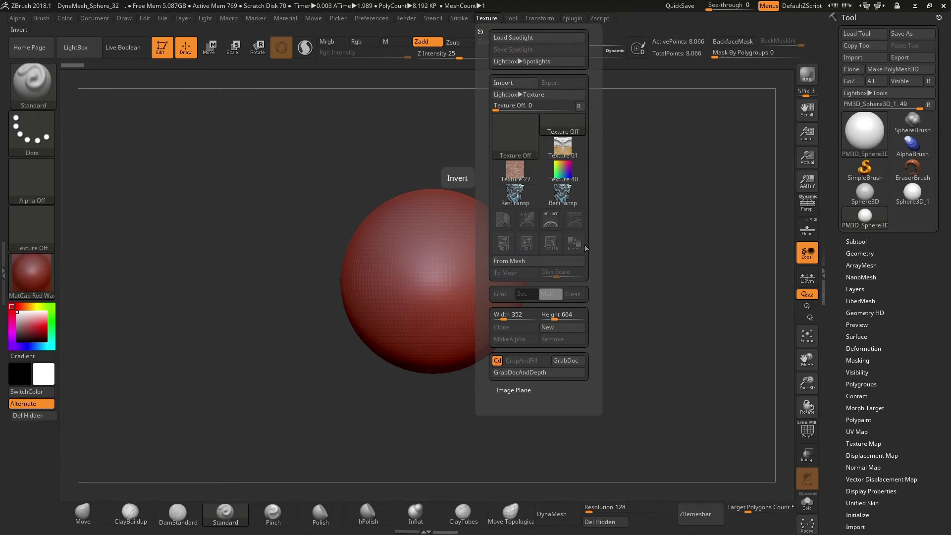
pyautogui.click(515, 197)
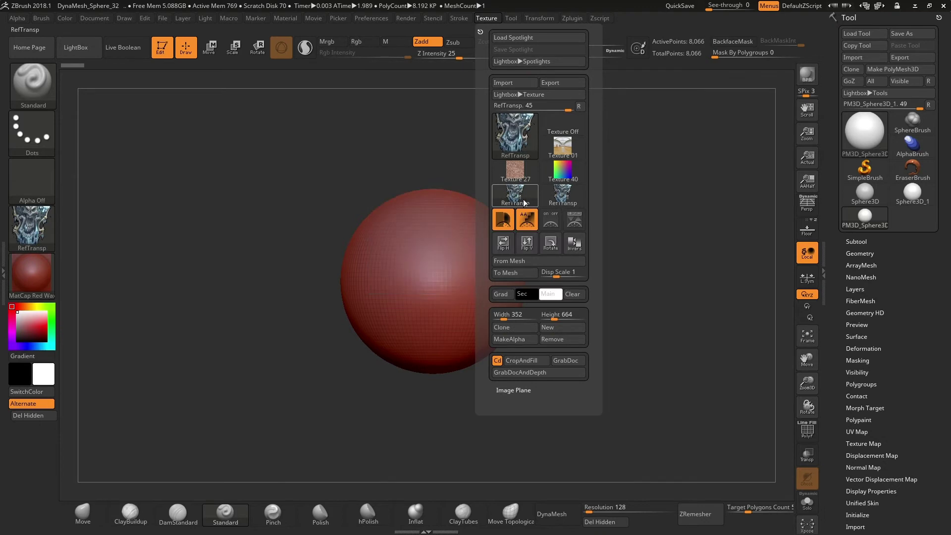
pyautogui.click(572, 221)
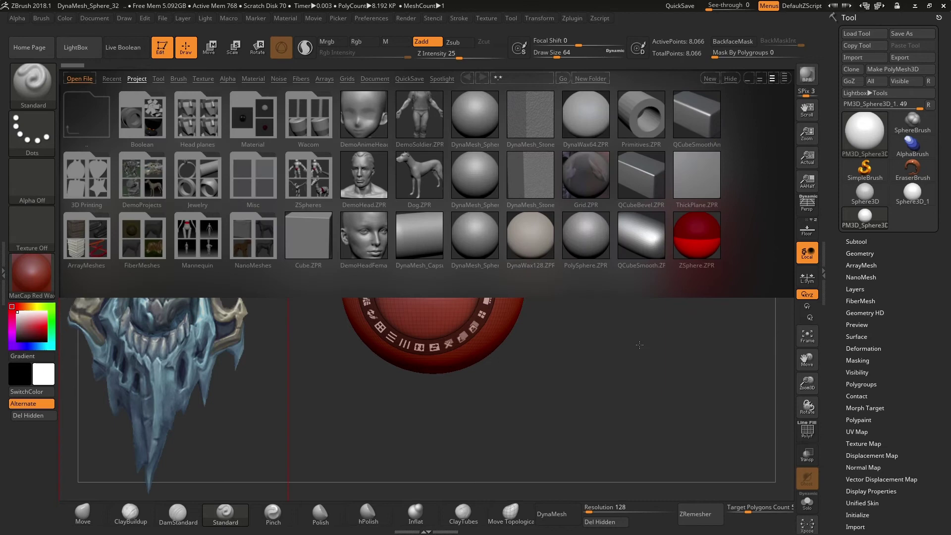
pyautogui.press(',')
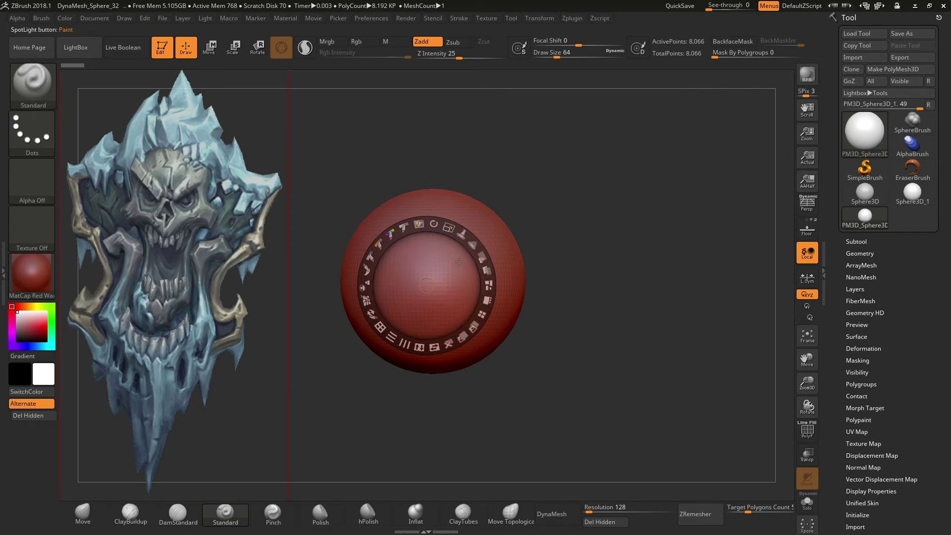
# Step: Position the Spotlight reference image beside the sphere and leave Spotlight editing with the image still displayed
pyautogui.moveTo(430, 286); pyautogui.dragTo(592, 319)
pyautogui.press('z')
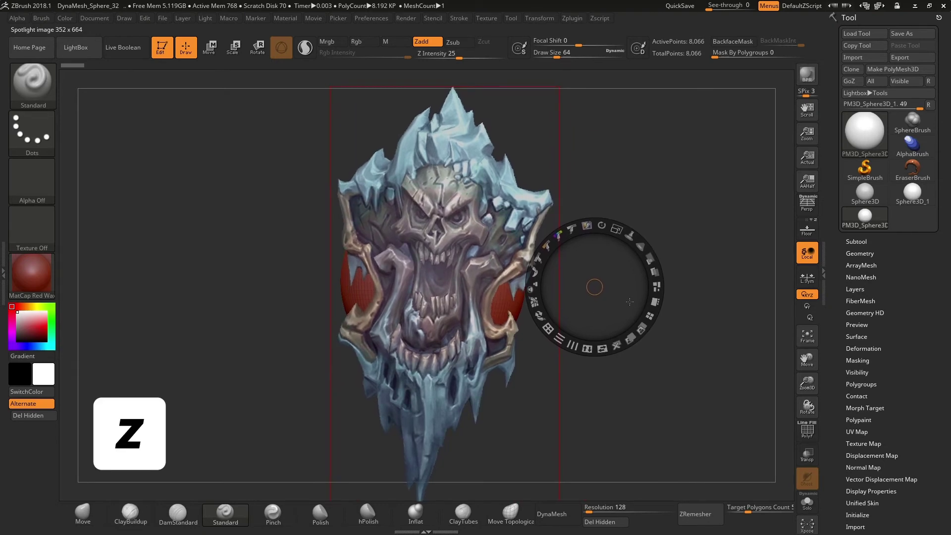
pyautogui.press('z')
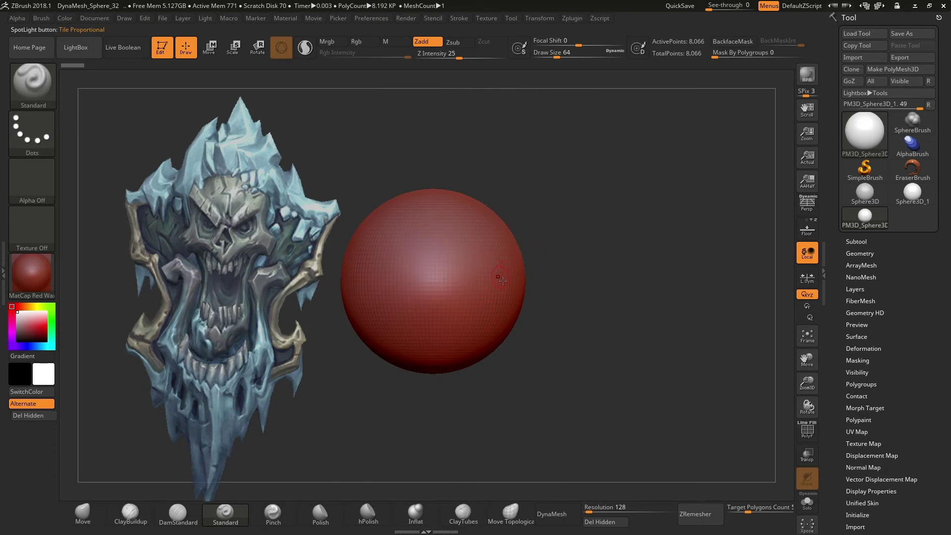
# Step: Turn off Spotlight Projection in the Standard brush's sample settings, and undo a test stroke on the sphere
pyautogui.click(227, 516)
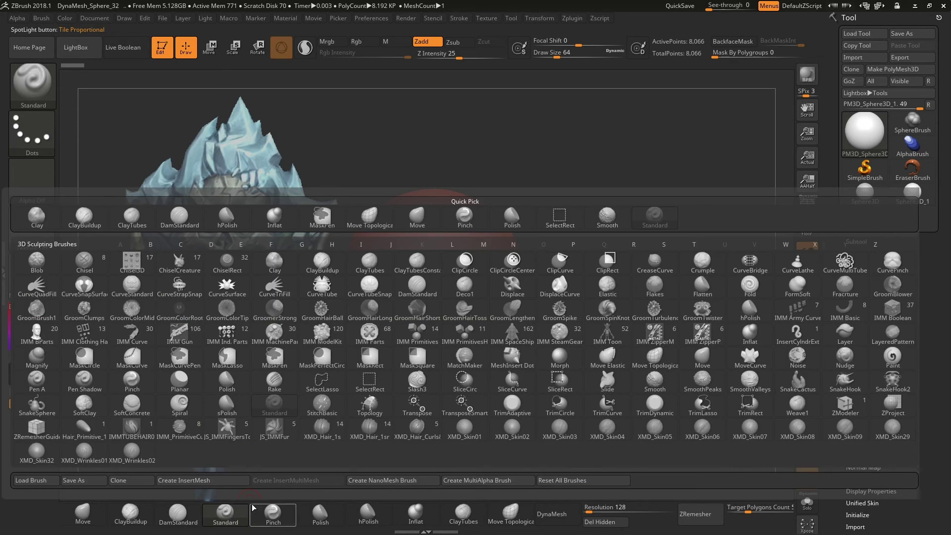
pyautogui.click(41, 18)
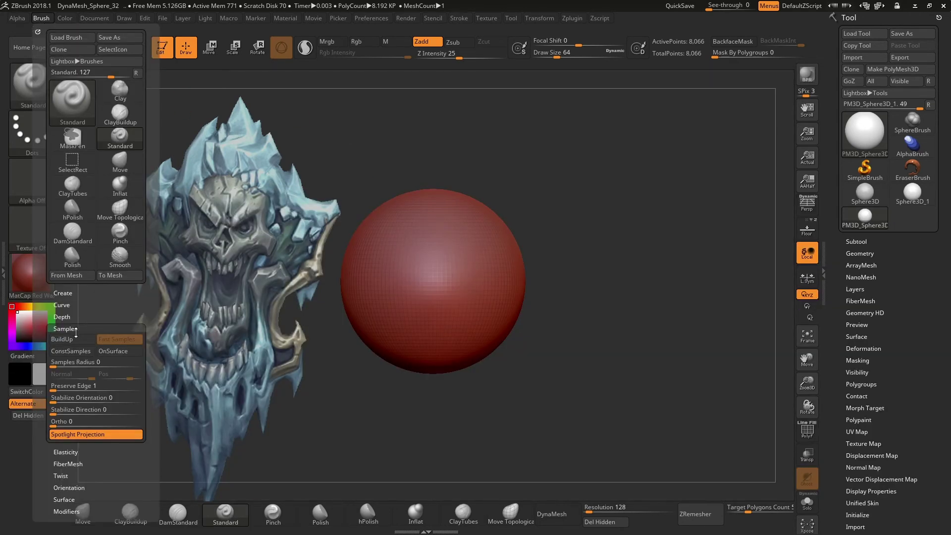
pyautogui.click(136, 435)
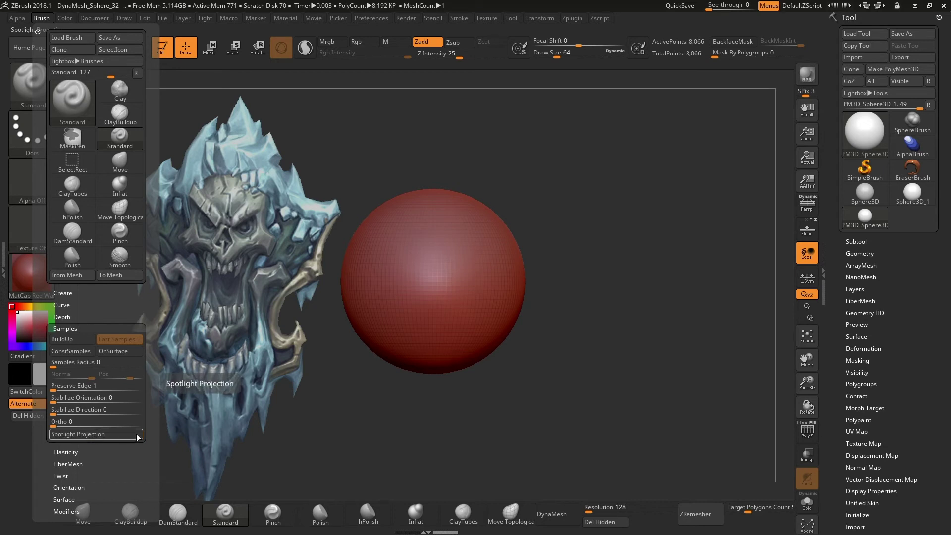
pyautogui.moveTo(456, 261)
pyautogui.mouseDown()
pyautogui.moveTo(479, 263)
pyautogui.moveTo(497, 292)
pyautogui.moveTo(410, 264)
pyautogui.moveTo(492, 280)
pyautogui.mouseUp()
pyautogui.hotkey('ctrl', 'z')
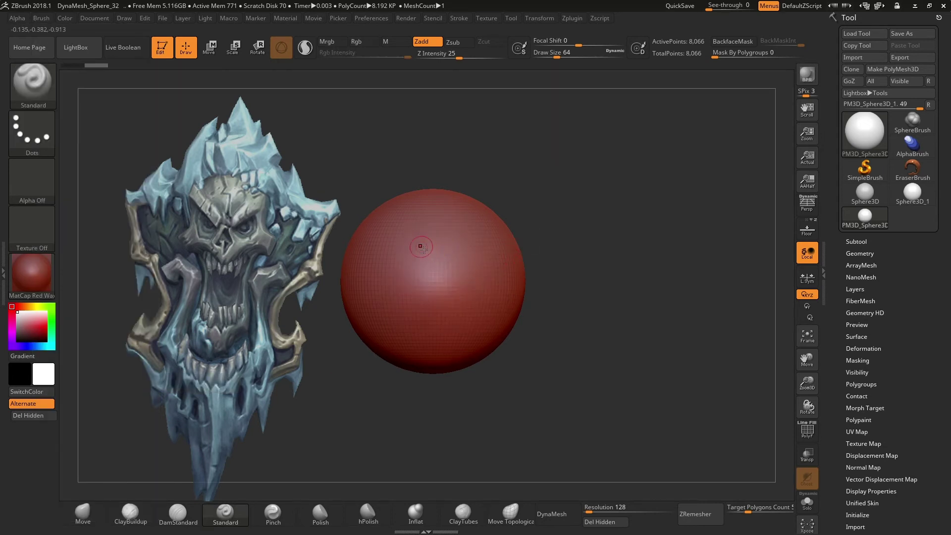
# Step: Toggle the Spotlight reference image beside the sphere off and on again
pyautogui.hotkey('shift', 'z')
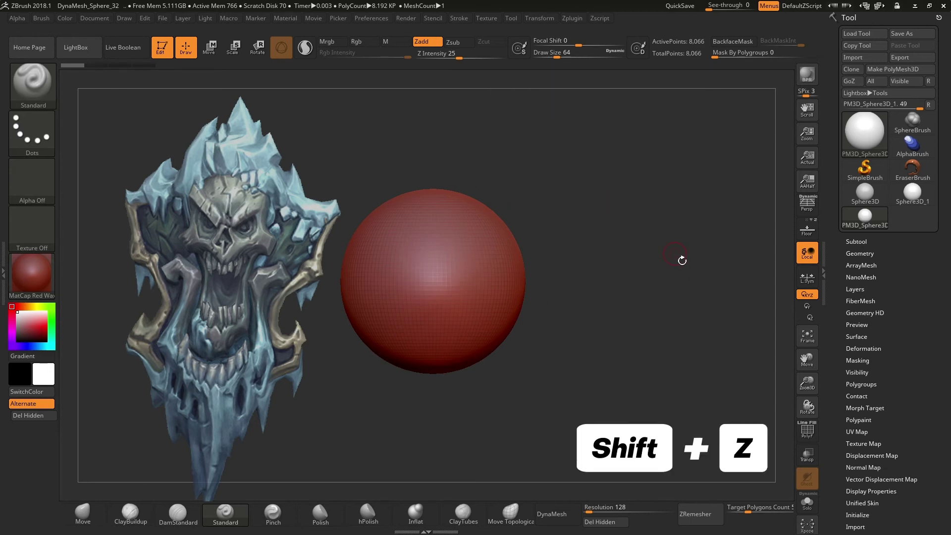
pyautogui.hotkey('shift', 'z')
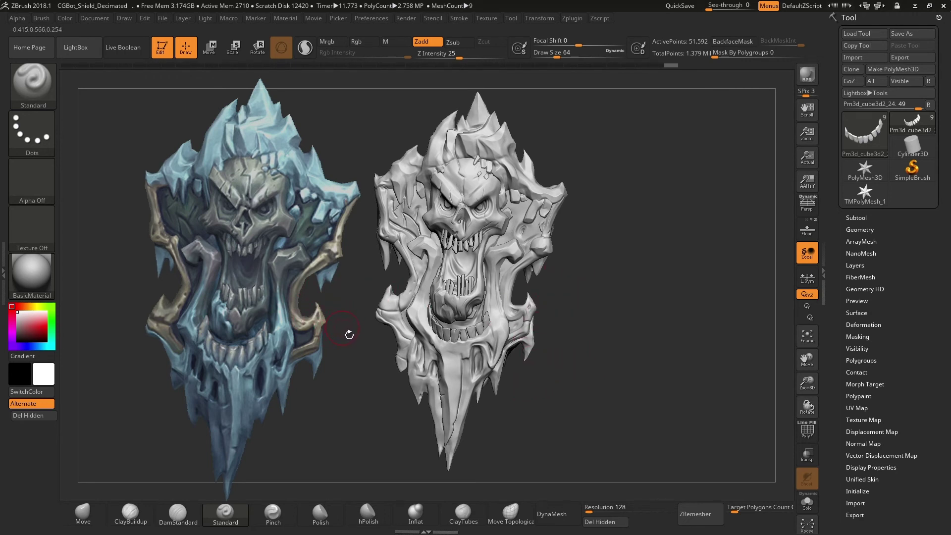
# Step: Make the Spotlight reference semi-transparent, and scale and move it to overlay the skull shield sculpt
pyautogui.hotkey('shift', 'z')
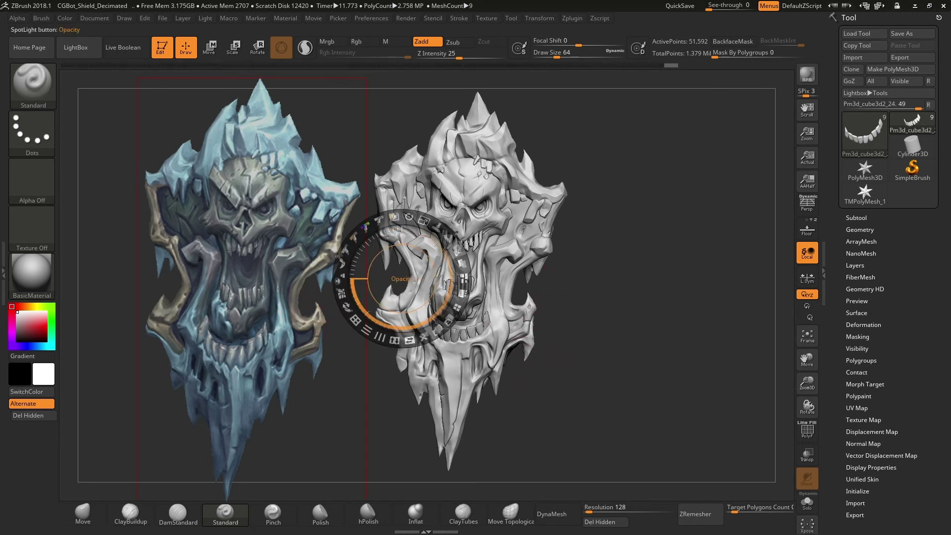
pyautogui.moveTo(461, 251); pyautogui.dragTo(429, 237)
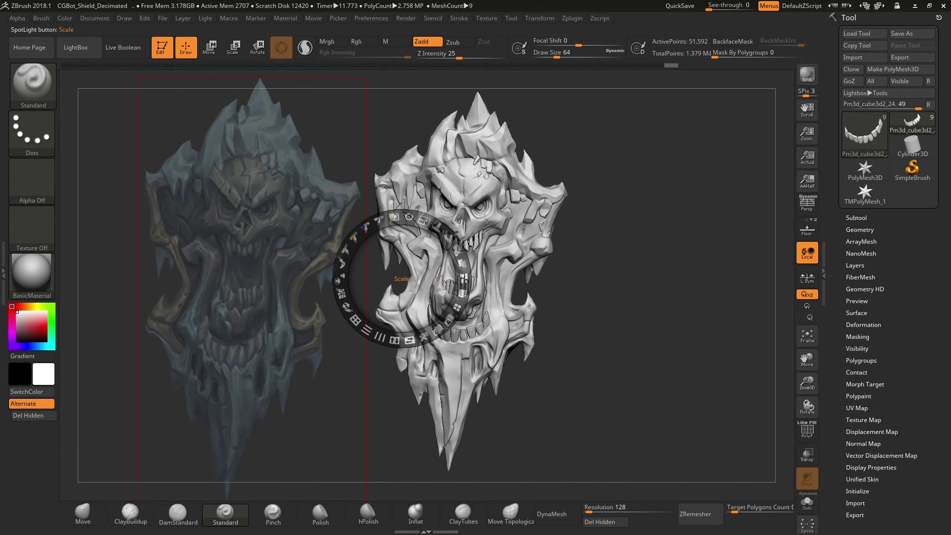
pyautogui.moveTo(425, 222); pyautogui.dragTo(414, 216)
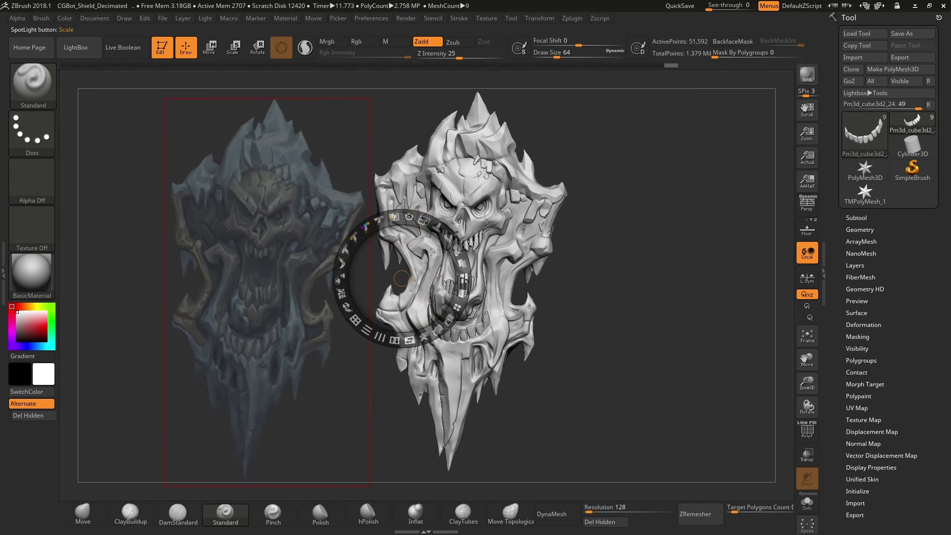
pyautogui.moveTo(434, 276); pyautogui.dragTo(601, 271)
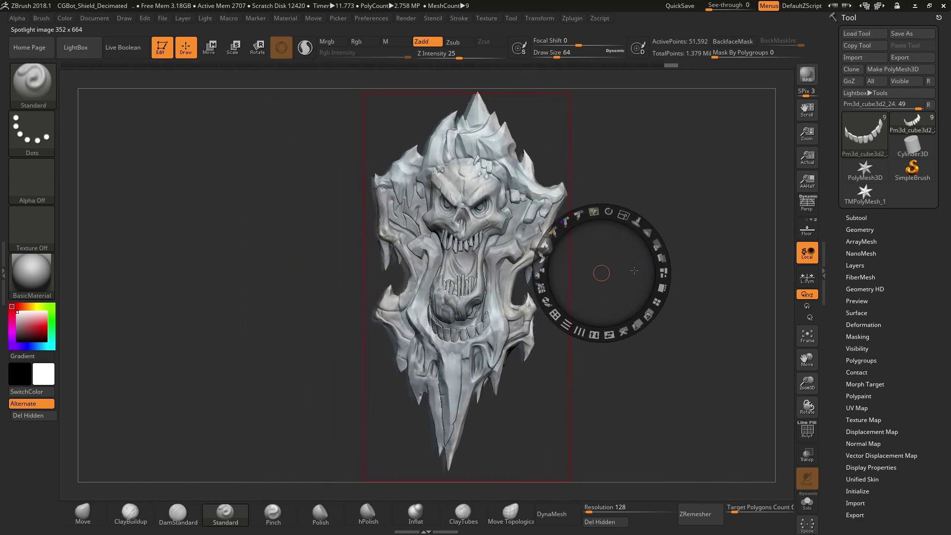
# Step: Raise the overlaid reference image's opacity to full and leave Spotlight editing with it aligned over the sculpt
pyautogui.moveTo(659, 248); pyautogui.dragTo(642, 274)
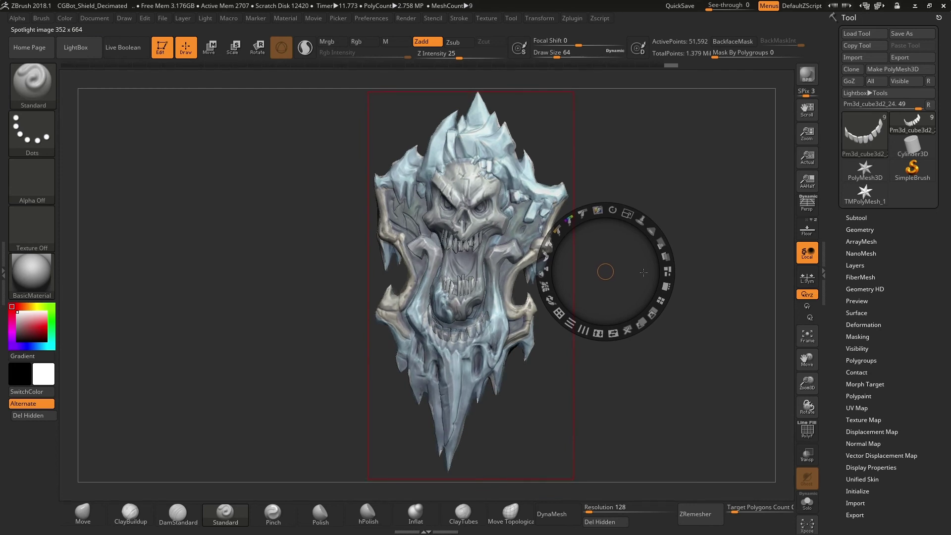
pyautogui.click(667, 250)
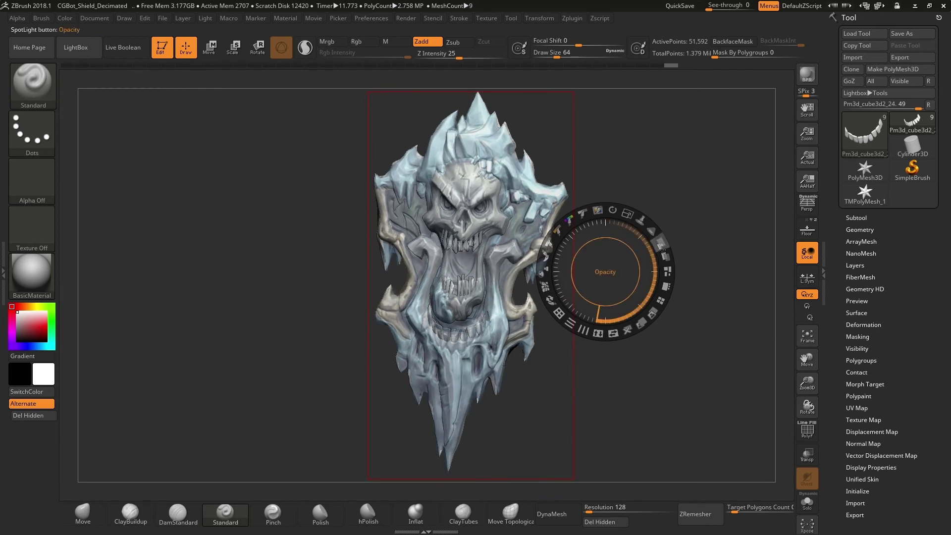
pyautogui.moveTo(662, 250); pyautogui.dragTo(667, 303)
pyautogui.moveTo(601, 269); pyautogui.dragTo(225, 294)
pyautogui.press('z')
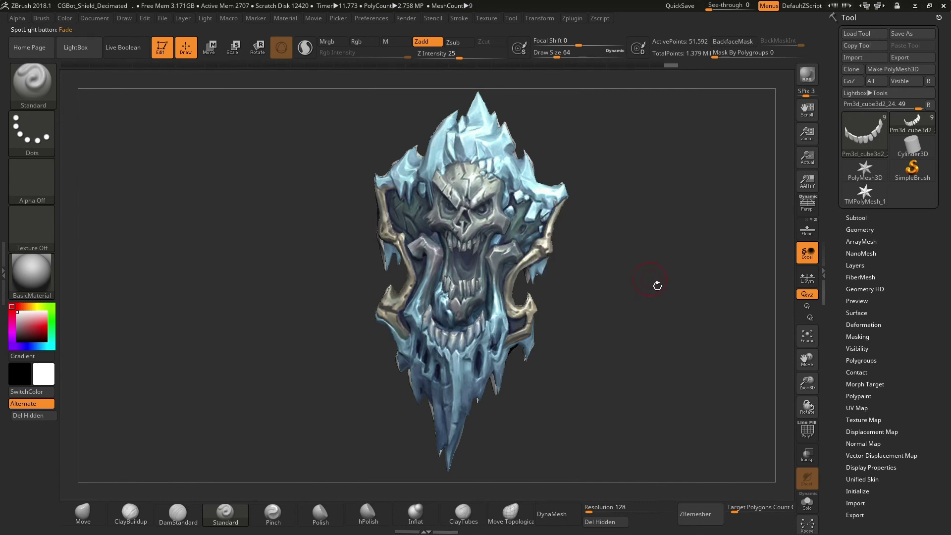
# Step: Compare the skull shield sculpt with the overlaid reference by repeatedly hiding and showing the Spotlight image
pyautogui.press('shift')
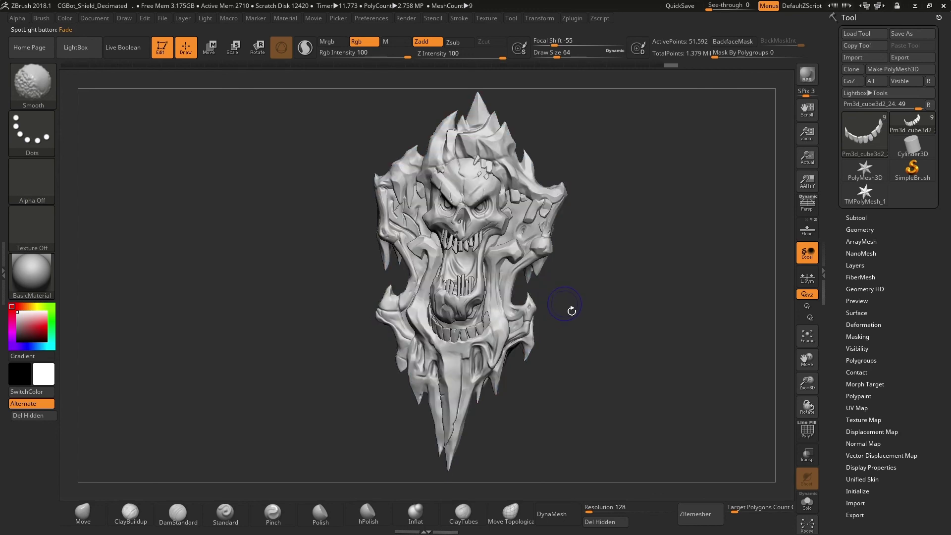
pyautogui.hotkey('shift', 'z')
pyautogui.hotkey('shift', 'z')
pyautogui.hotkey('shift', 'z')
pyautogui.hotkey('shift', 'z')
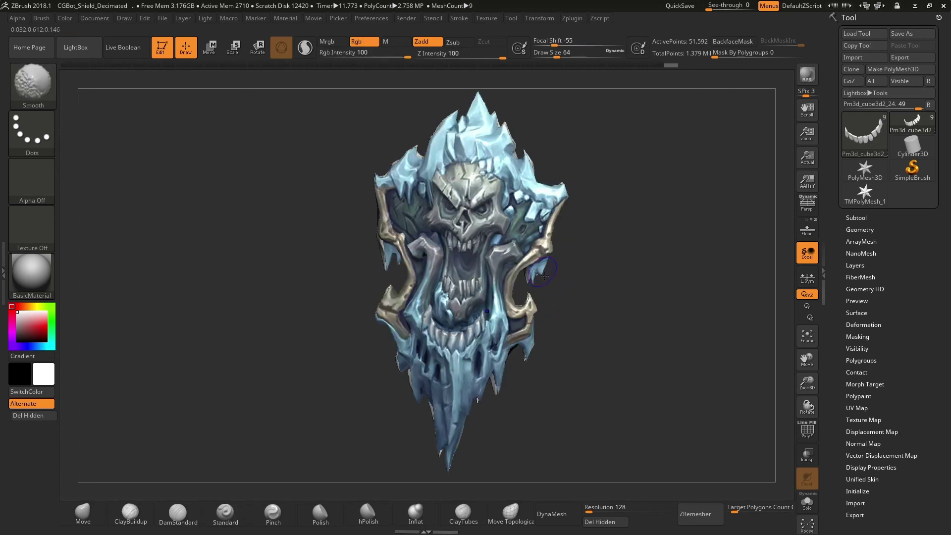
pyautogui.hotkey('shift', 'z')
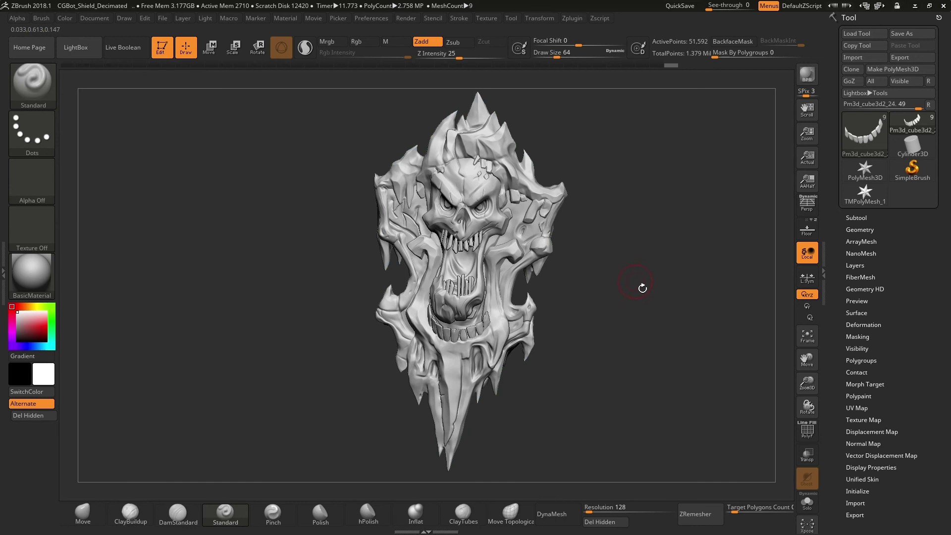
# Step: Show Spotlight for editing and move the reference image off the sculpt to its left side
pyautogui.hotkey('shift', 'z')
pyautogui.moveTo(235, 294)
pyautogui.mouseDown()
pyautogui.moveTo(489, 291)
pyautogui.moveTo(229, 308)
pyautogui.moveTo(511, 275)
pyautogui.moveTo(644, 294)
pyautogui.mouseUp()
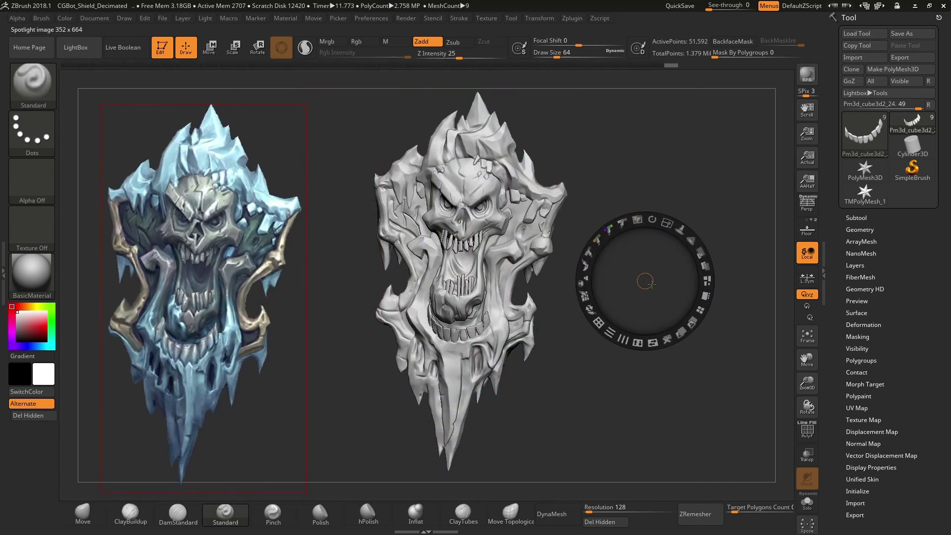